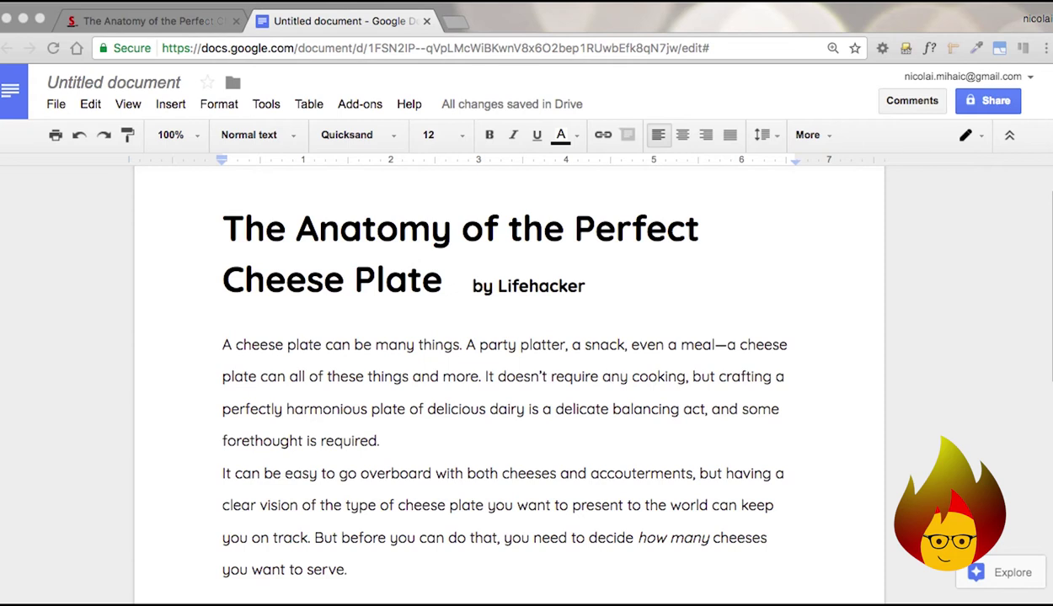
- Copy the "Highlighting a Single Cheese" section from the Lifehacker article and paste it with its source formatting at the document's end
{"action": "left_click", "coordinate": [188, 22]}
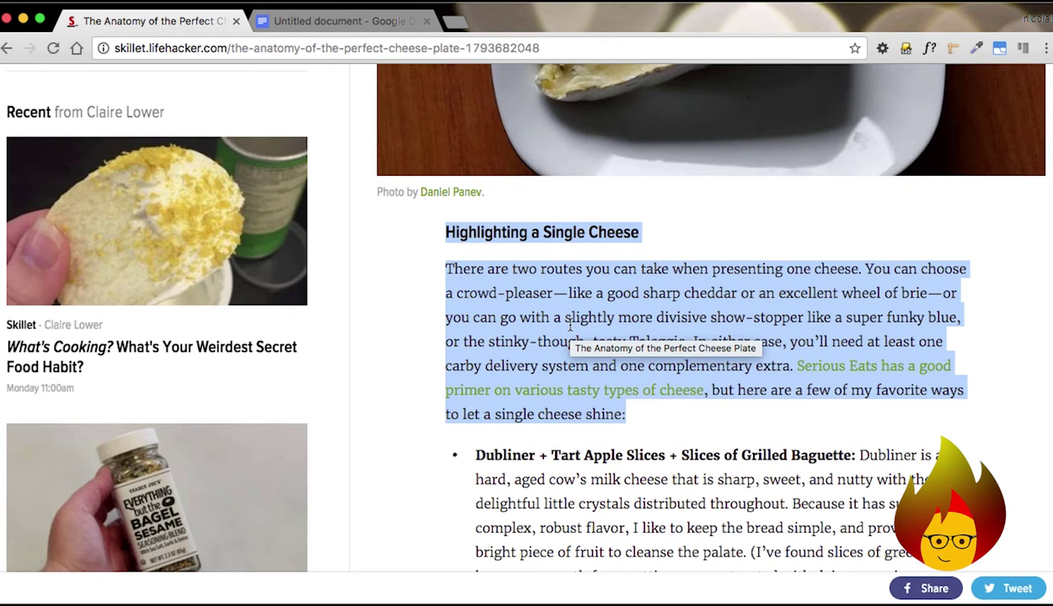
{"action": "key", "text": "super+c"}
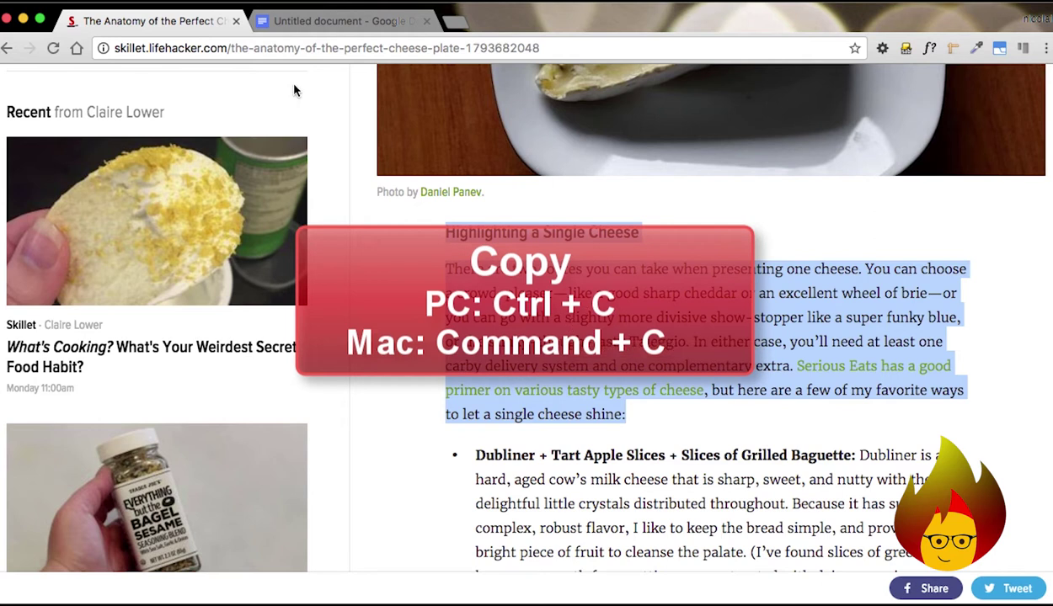
{"action": "left_click", "coordinate": [334, 20]}
{"action": "scroll", "coordinate": [382, 467], "scroll_direction": "down", "scroll_amount": 4}
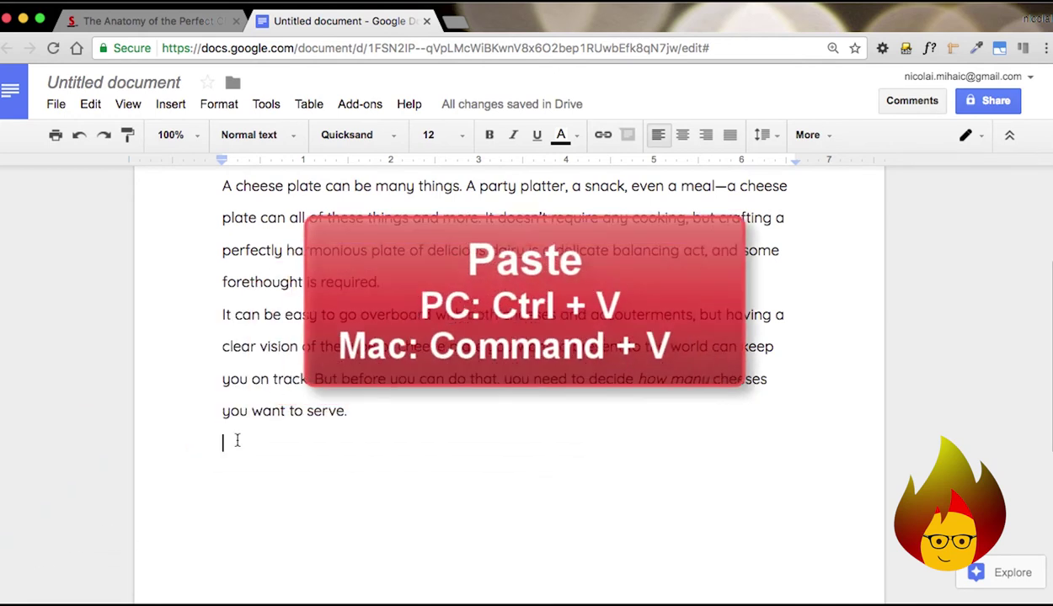
{"action": "key", "text": "super+v"}
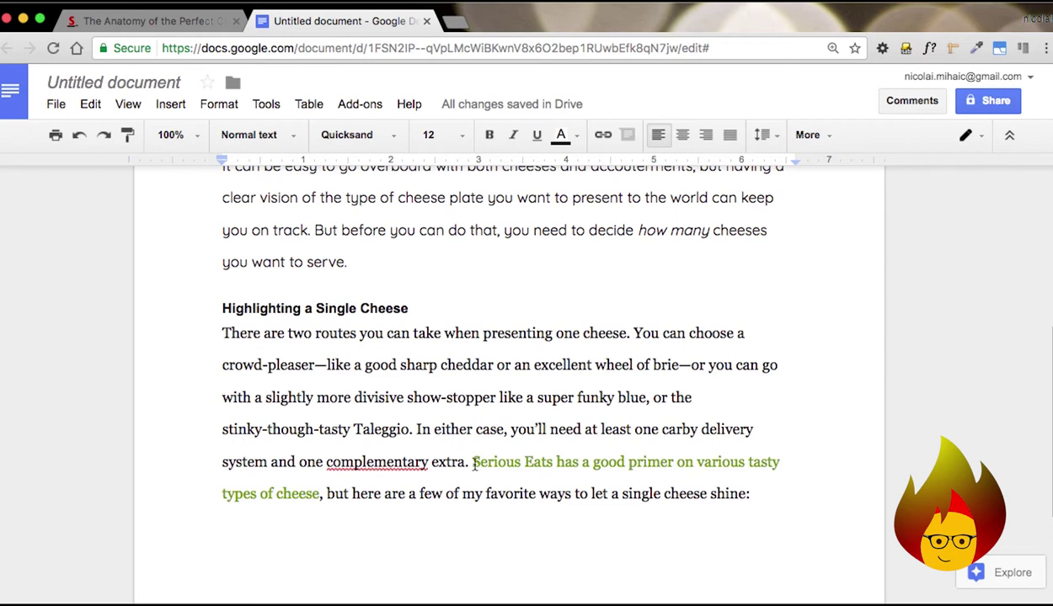
- Cut the pasted section's last sentence, starting at "Serious Eats", and delete the rest of the section including its heading
{"action": "left_click_drag", "start_coordinate": [472, 462], "coordinate": [761, 493]}
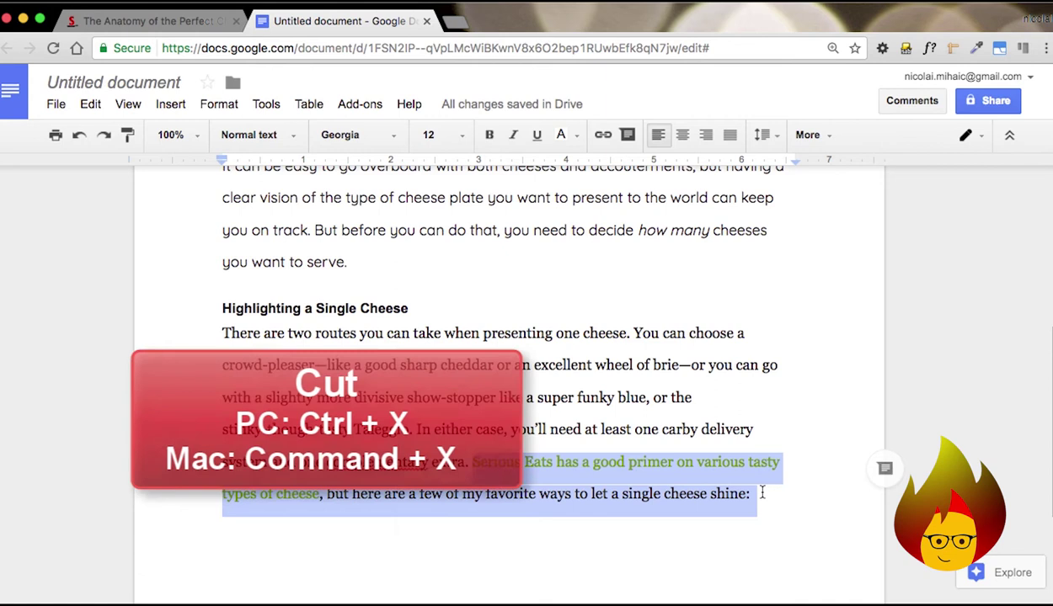
{"action": "key", "text": "super+x"}
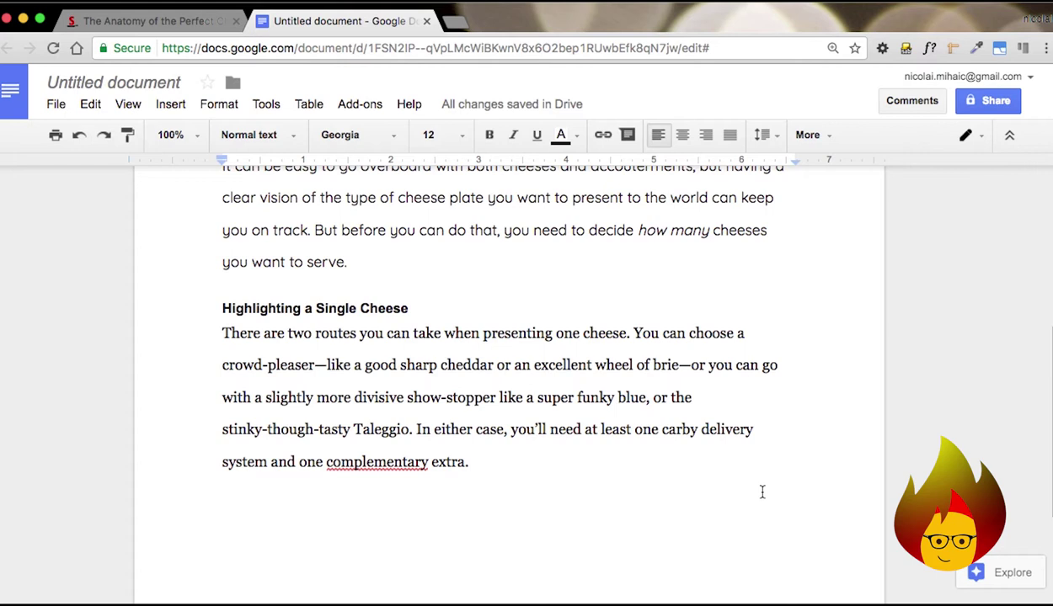
{"action": "scroll", "coordinate": [287, 355], "scroll_direction": "up", "scroll_amount": 3}
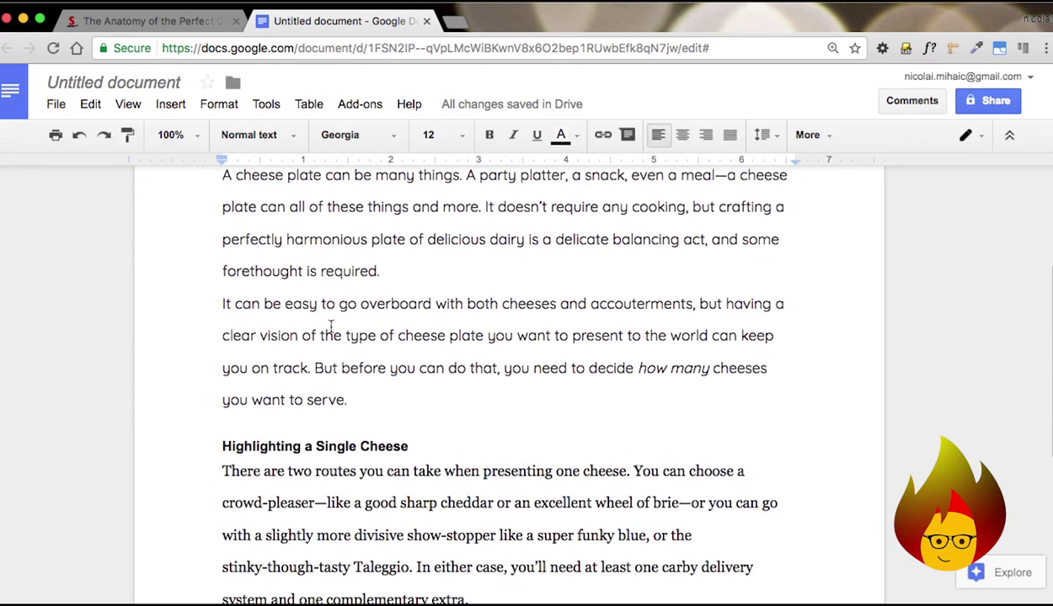
{"action": "scroll", "coordinate": [328, 400], "scroll_direction": "down", "scroll_amount": 2}
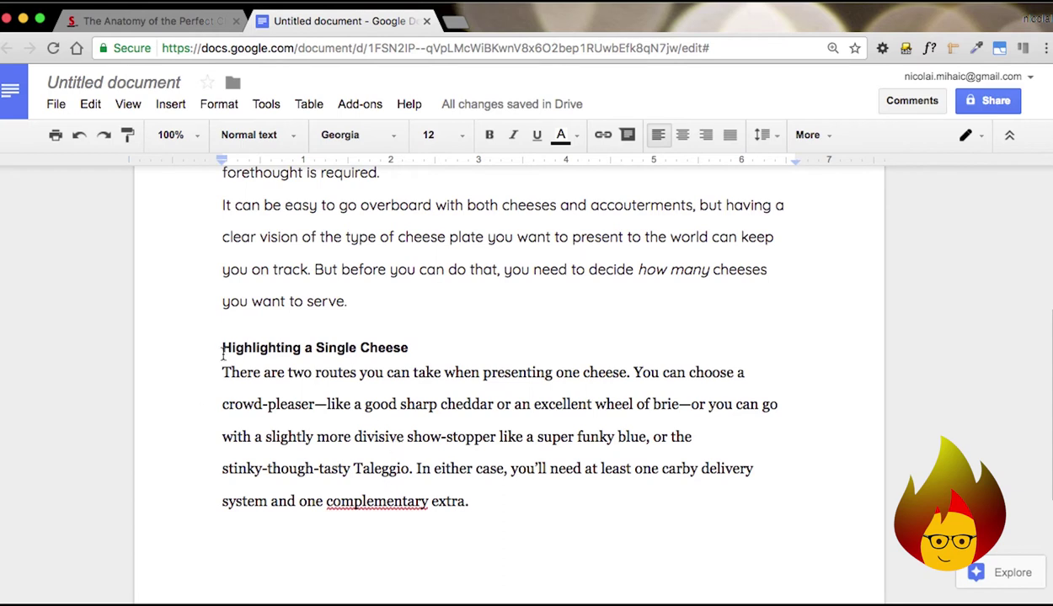
{"action": "left_click_drag", "start_coordinate": [476, 500], "coordinate": [200, 349]}
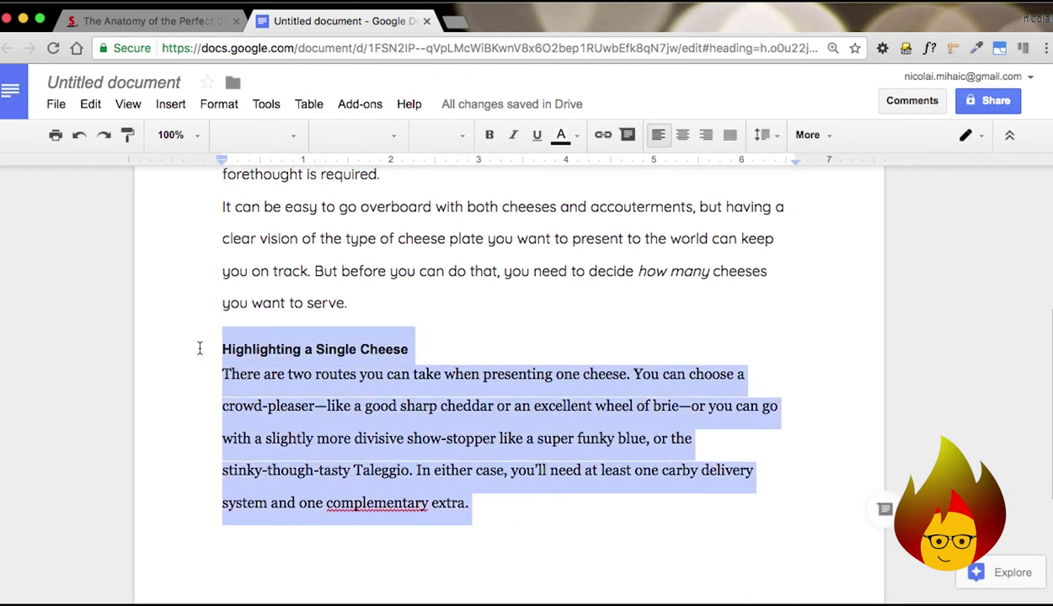
{"action": "key", "text": "BackSpace"}
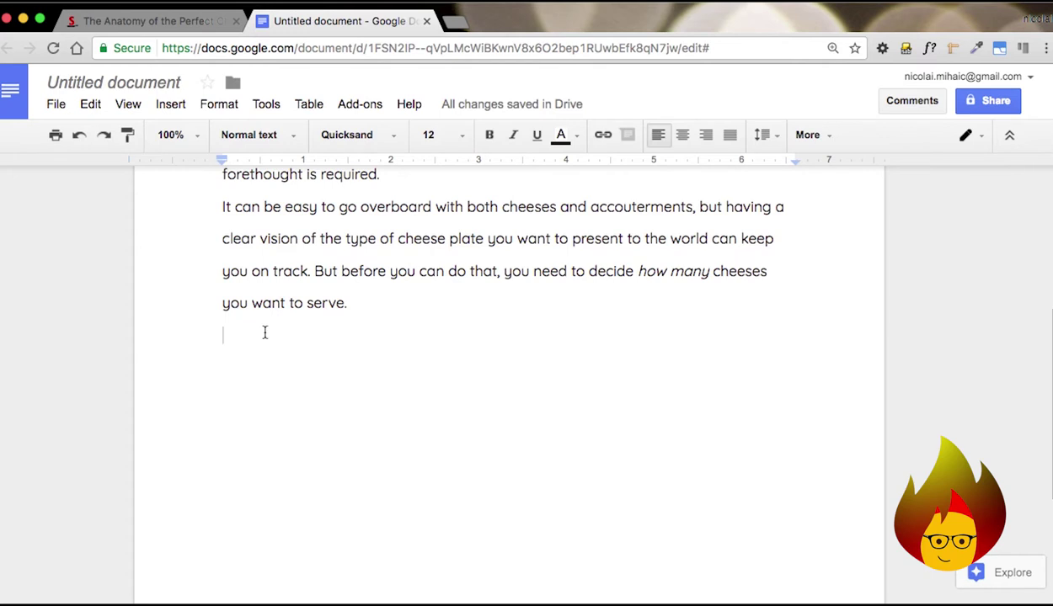
- Copy the "Highlighting a Single Cheese" section from the article again and paste it without formatting at the document's end
{"action": "left_click", "coordinate": [192, 24]}
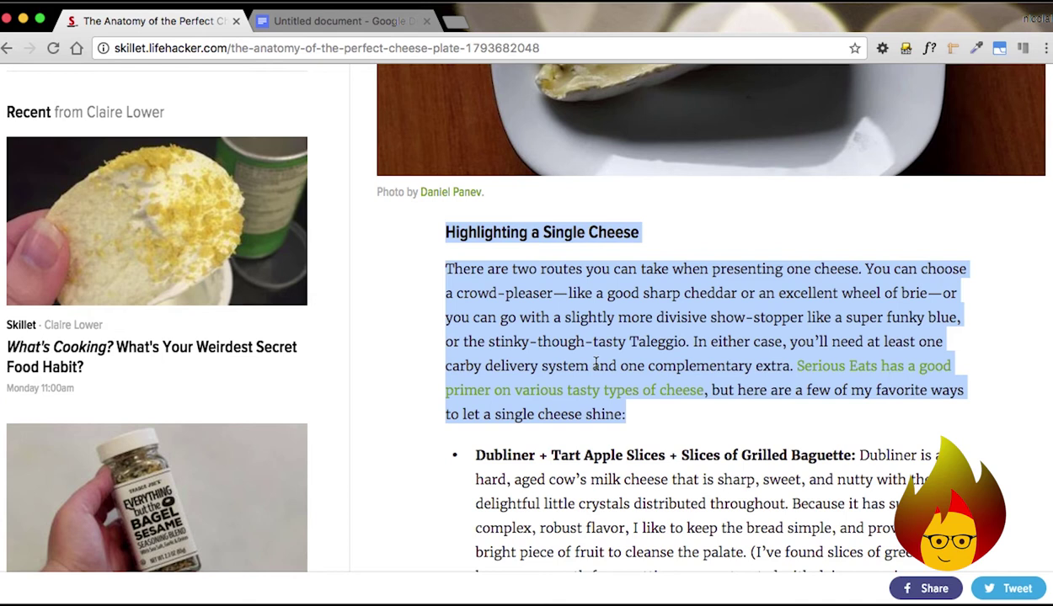
{"action": "left_click", "coordinate": [365, 23]}
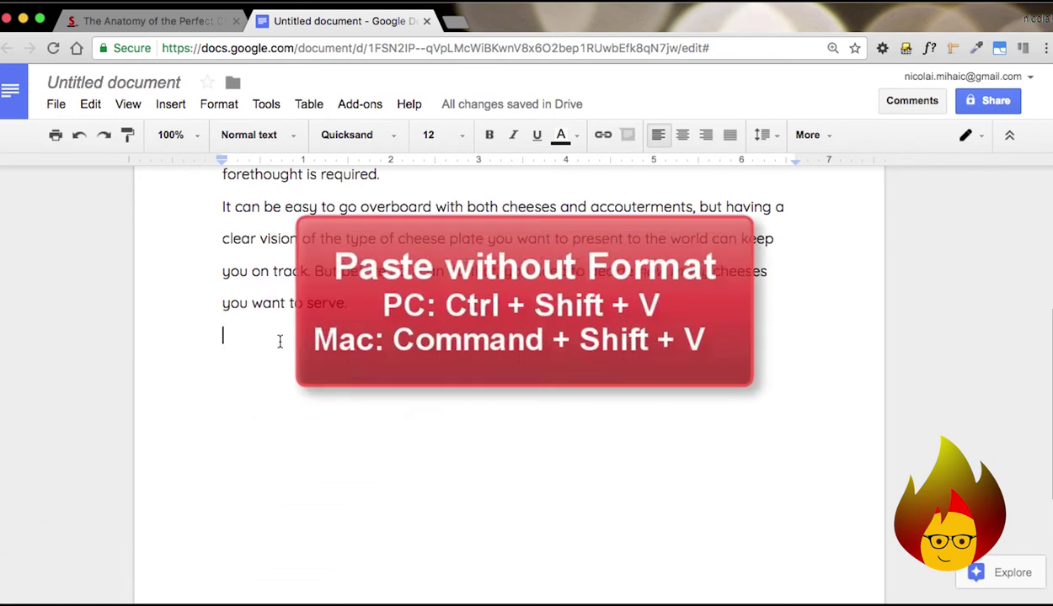
{"action": "key", "text": "ctrl+shift+v"}
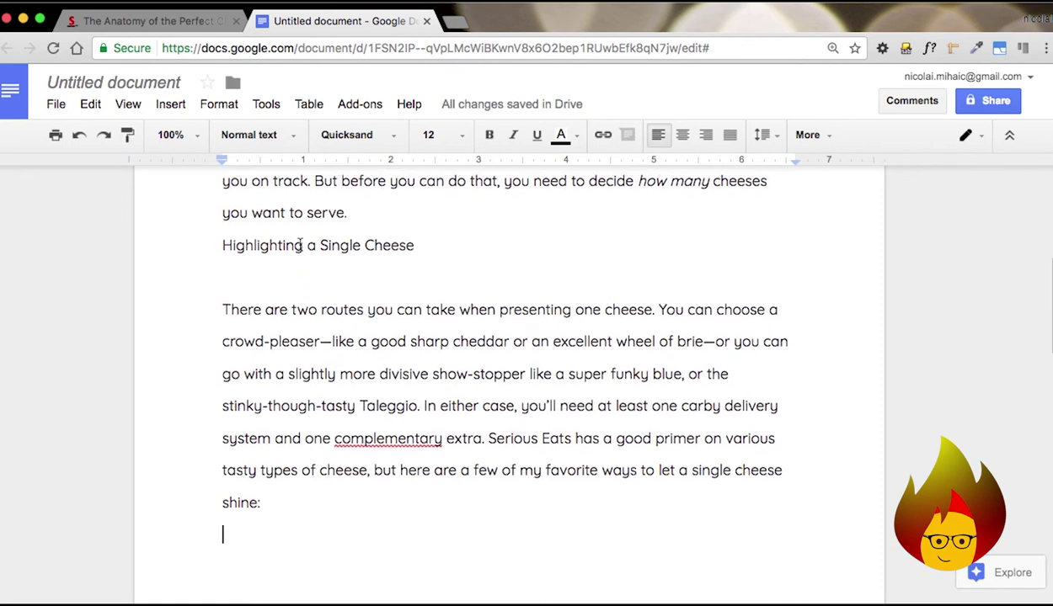
- Make the "Highlighting a Single Cheese" line bold and put an empty line above it
{"action": "scroll", "coordinate": [303, 290], "scroll_direction": "up", "scroll_amount": 3}
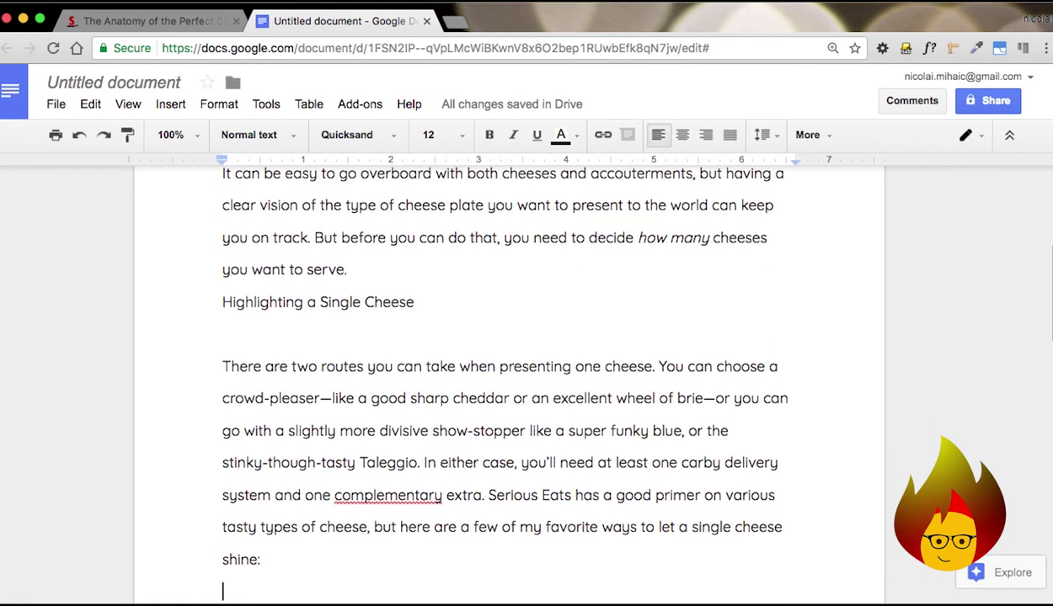
{"action": "left_click", "coordinate": [373, 303]}
{"action": "key", "text": "ctrl+alt+2"}
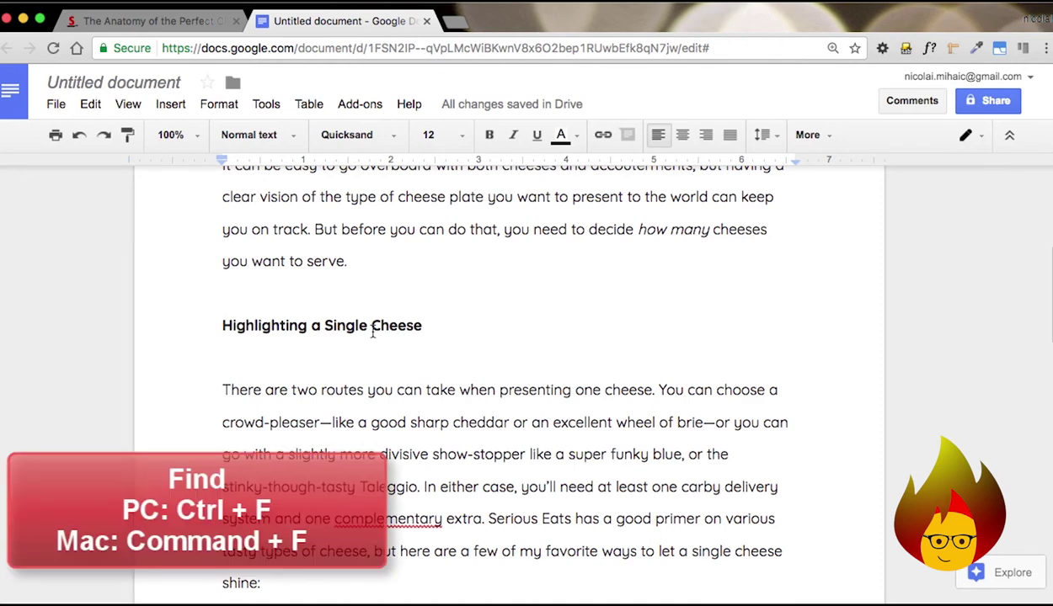
- Search the document for "cheese", review the highlighted matches and close the search
{"action": "key", "text": "super+f"}
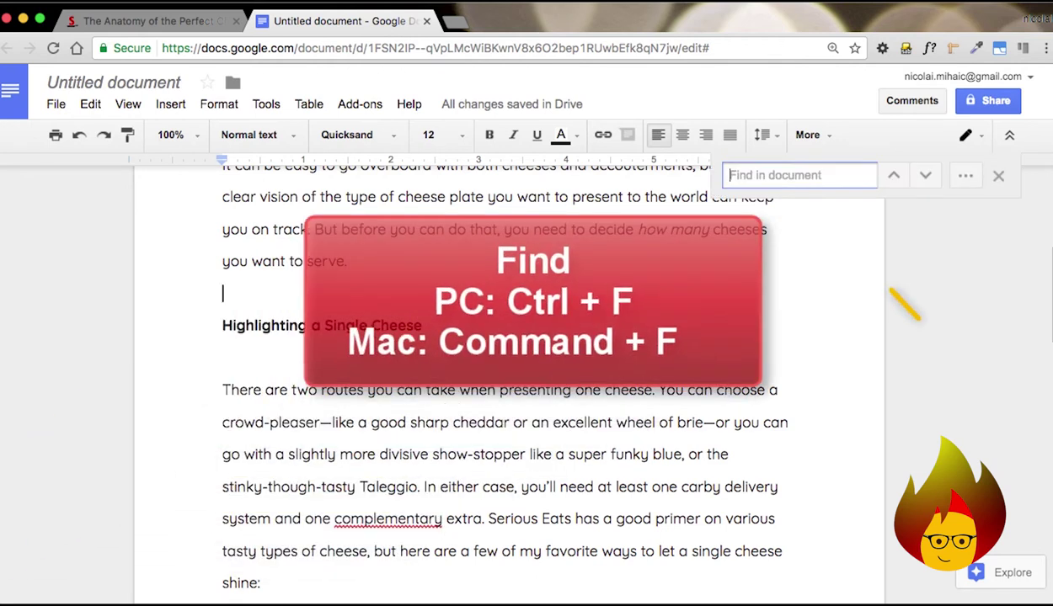
{"action": "type", "text": "chese"}
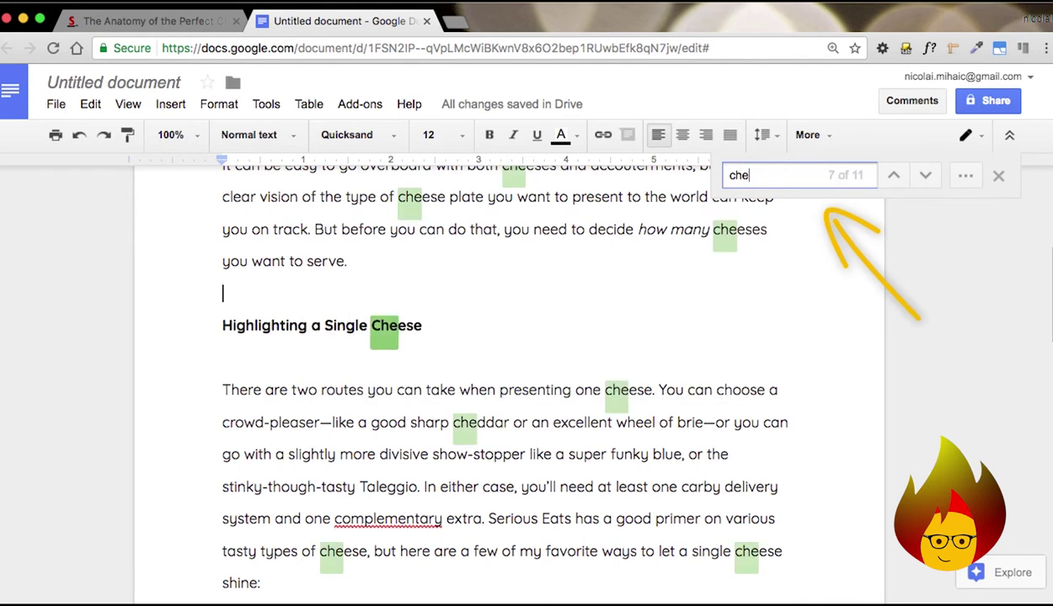
{"action": "key", "text": "BackSpace"}
{"action": "key", "text": "BackSpace"}
{"action": "type", "text": "ese"}
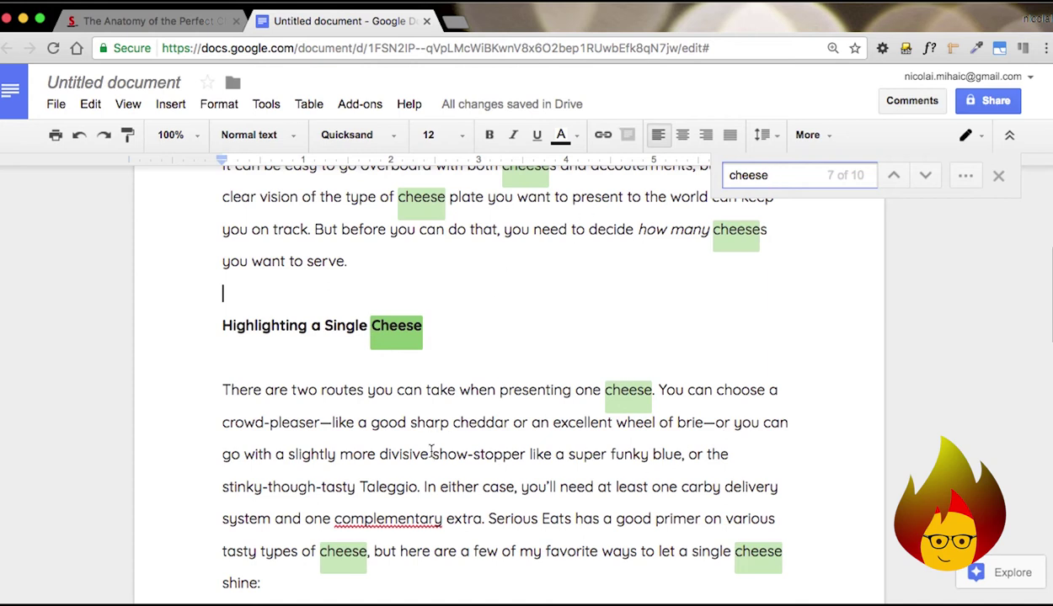
{"action": "scroll", "coordinate": [452, 399], "scroll_direction": "up", "scroll_amount": 3}
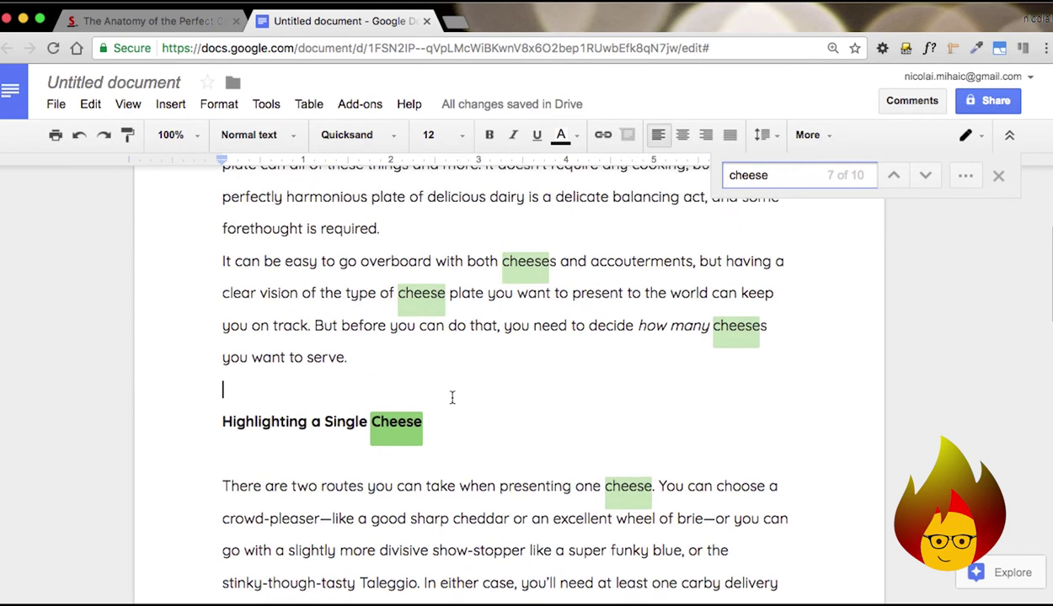
{"action": "scroll", "coordinate": [452, 398], "scroll_direction": "down", "scroll_amount": 3}
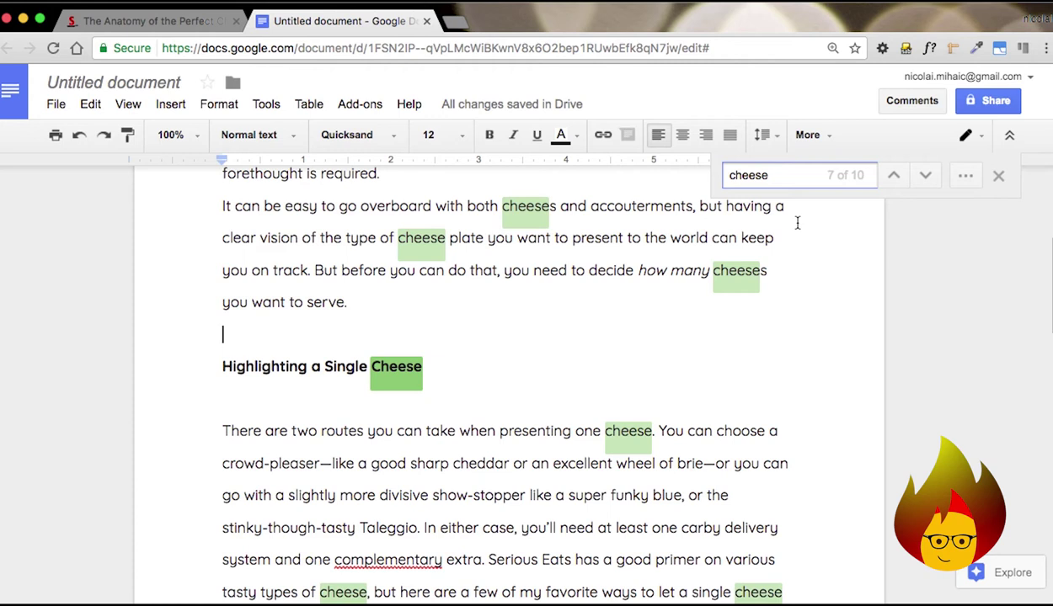
{"action": "left_click", "coordinate": [998, 175]}
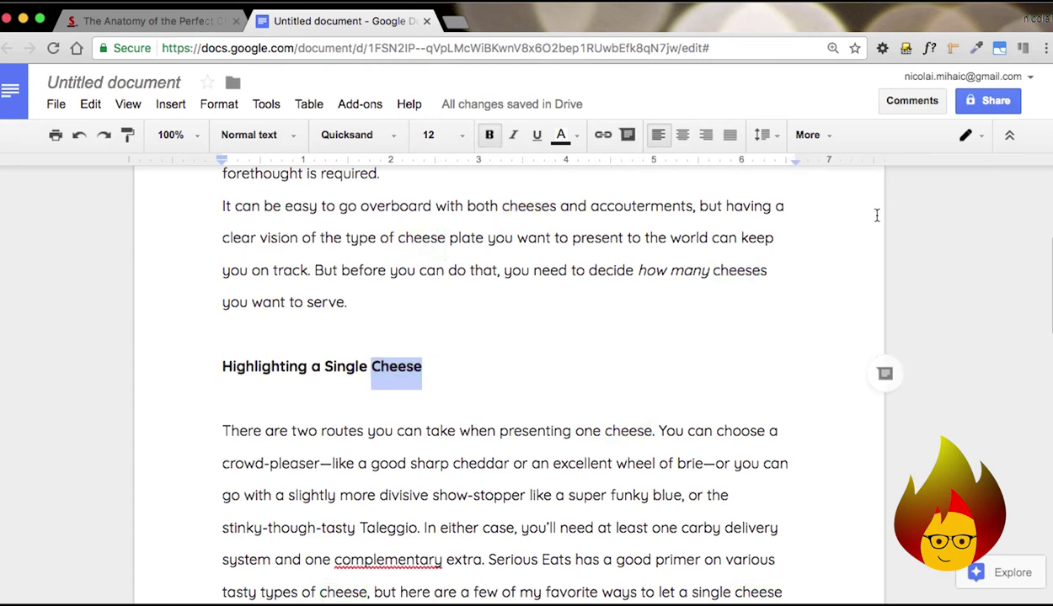
- Set up a find and replace of "cheese" with "queso", and close the dialog without replacing
{"action": "triple_click", "coordinate": [487, 345]}
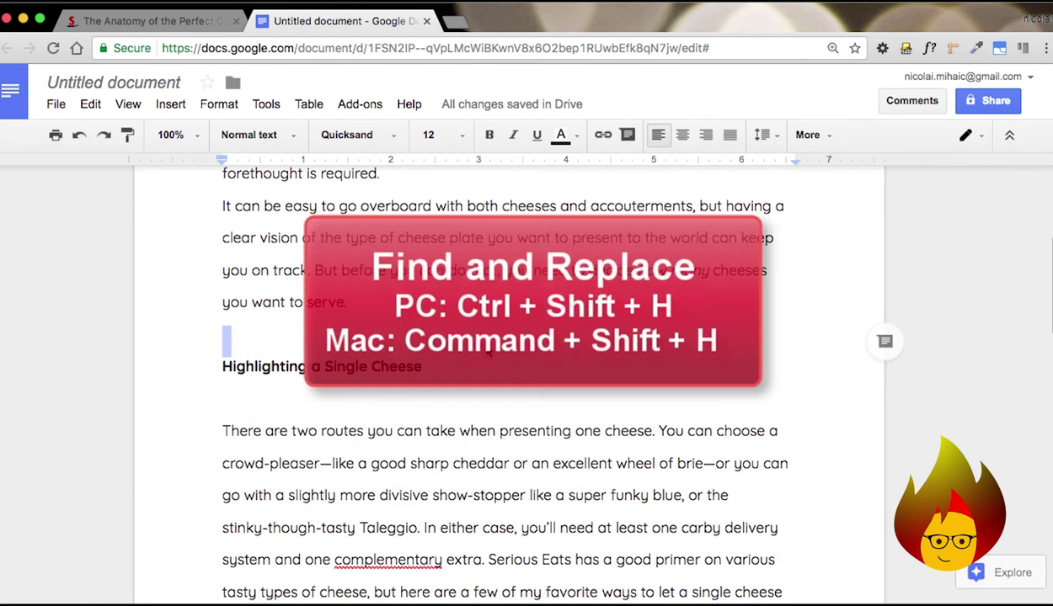
{"action": "key", "text": "super+shift+h"}
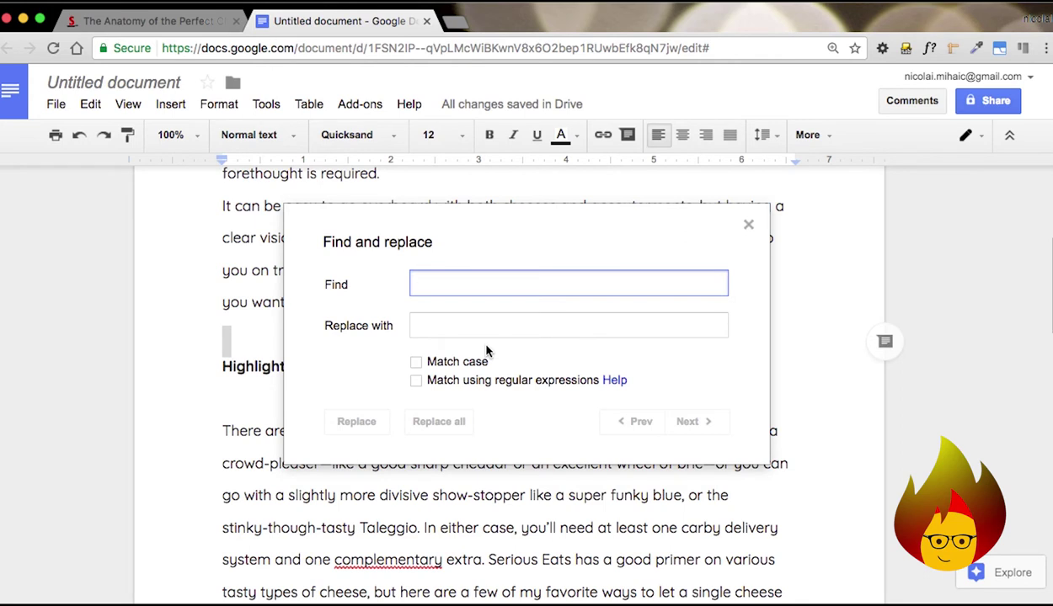
{"action": "type", "text": "cheese"}
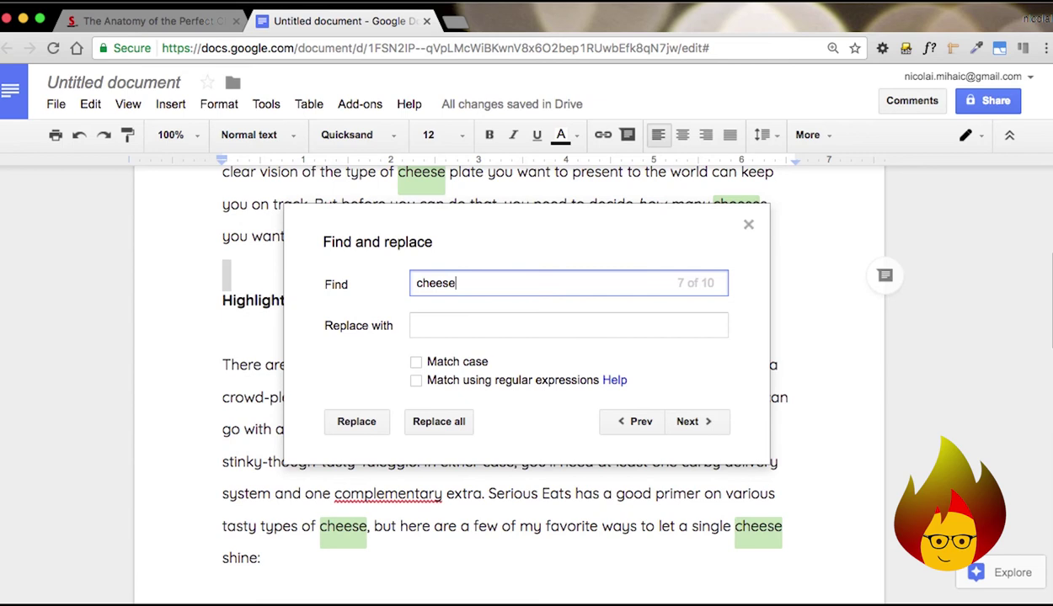
{"action": "left_click", "coordinate": [474, 329]}
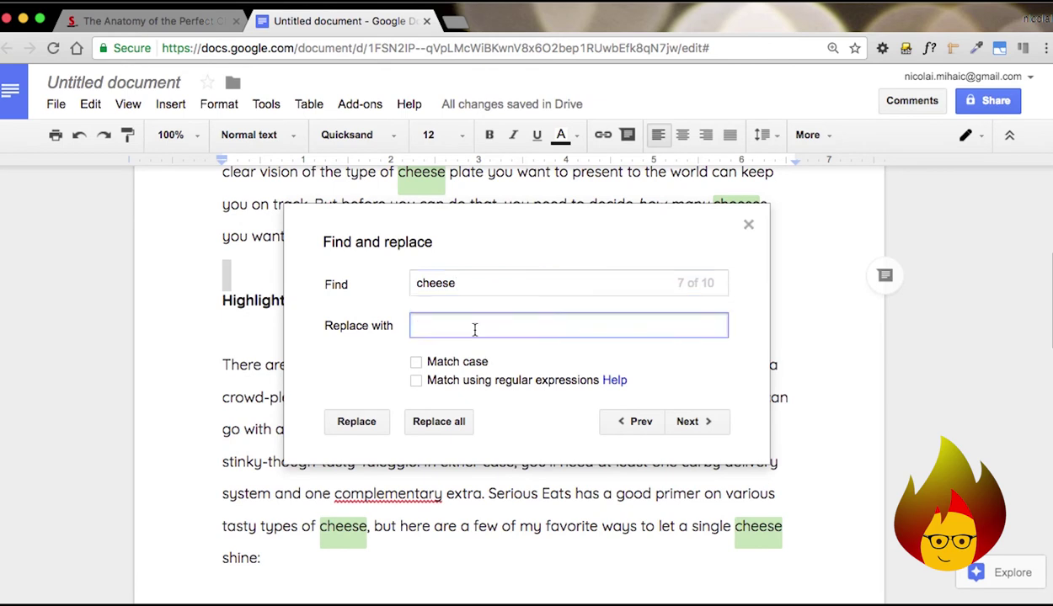
{"action": "type", "text": "queso"}
{"action": "key", "text": "Escape"}
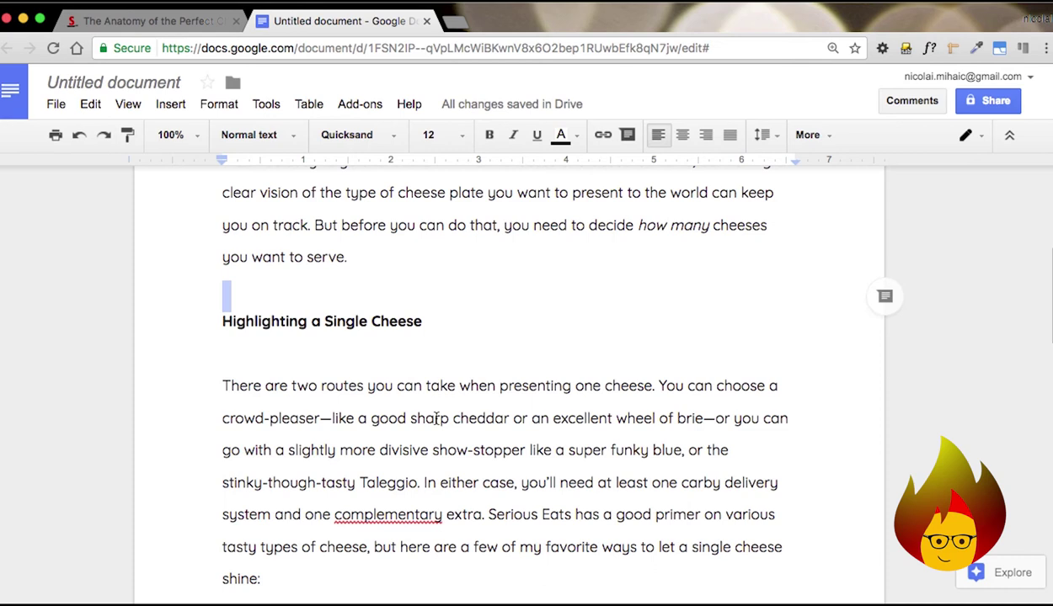
- Reduce the font size of the title "The Anatomy of the Perfect Cheese Plate" to 23
{"action": "scroll", "coordinate": [437, 418], "scroll_direction": "up", "scroll_amount": 6}
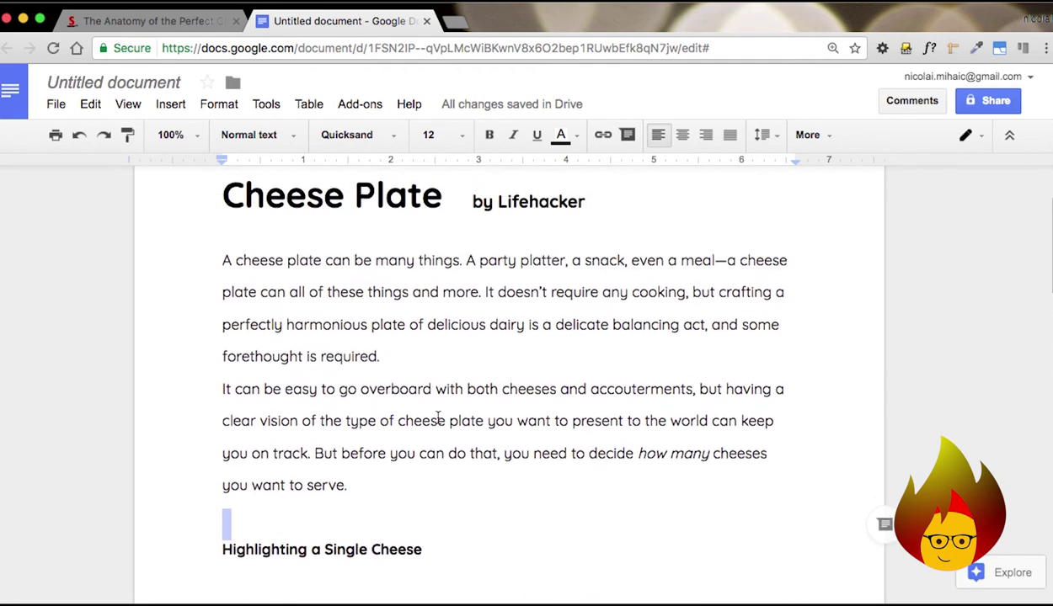
{"action": "scroll", "coordinate": [437, 418], "scroll_direction": "up", "scroll_amount": 3}
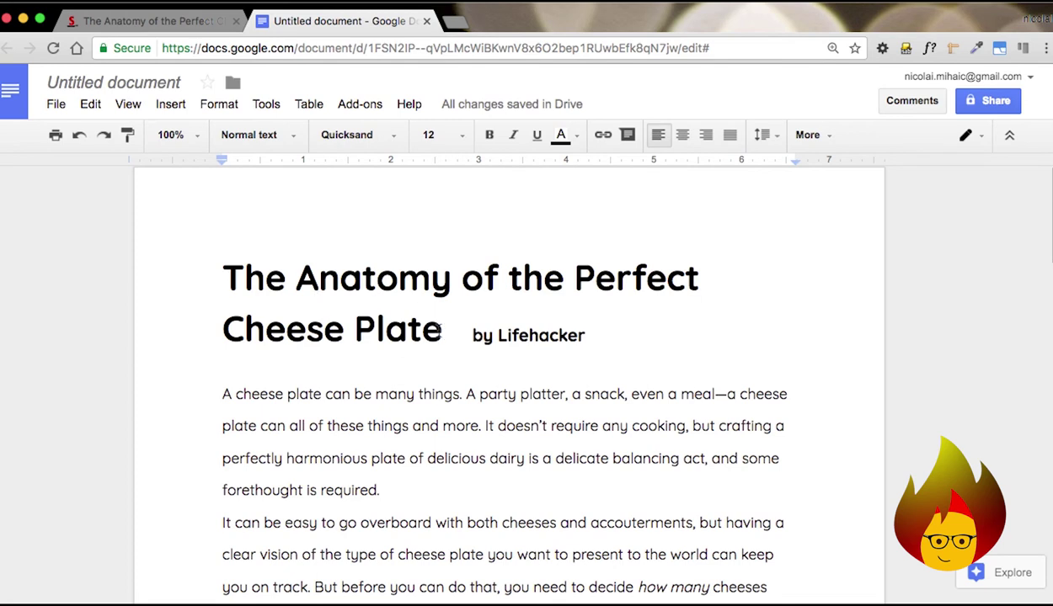
{"action": "left_click_drag", "start_coordinate": [441, 318], "coordinate": [229, 274]}
{"action": "left_click", "coordinate": [287, 324]}
{"action": "scroll", "coordinate": [229, 274], "scroll_direction": "up", "scroll_amount": 1}
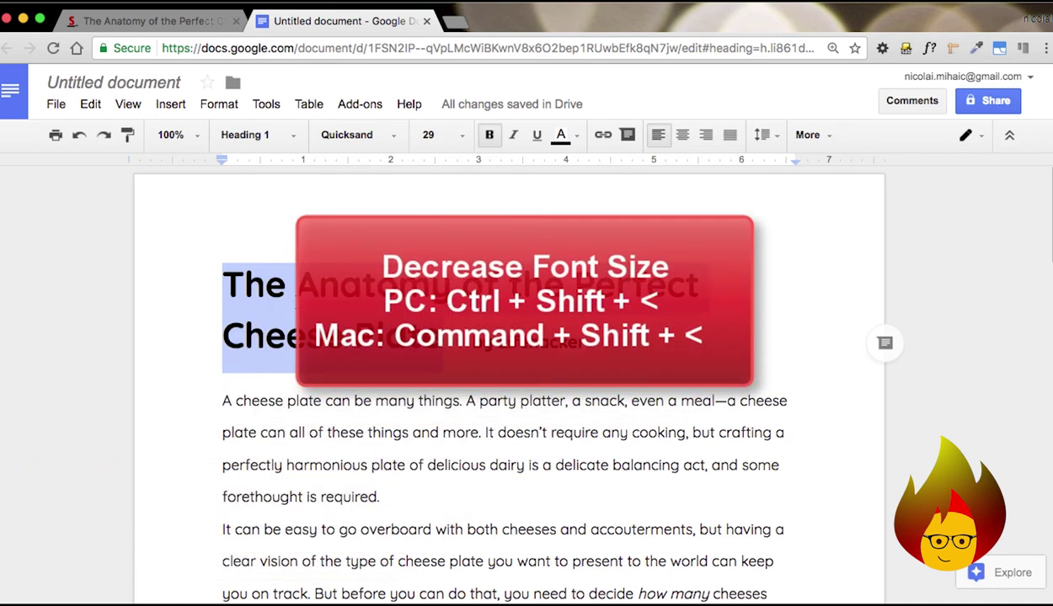
{"action": "key", "text": "super+shift+comma"}
{"action": "key", "text": "super+shift+comma"}
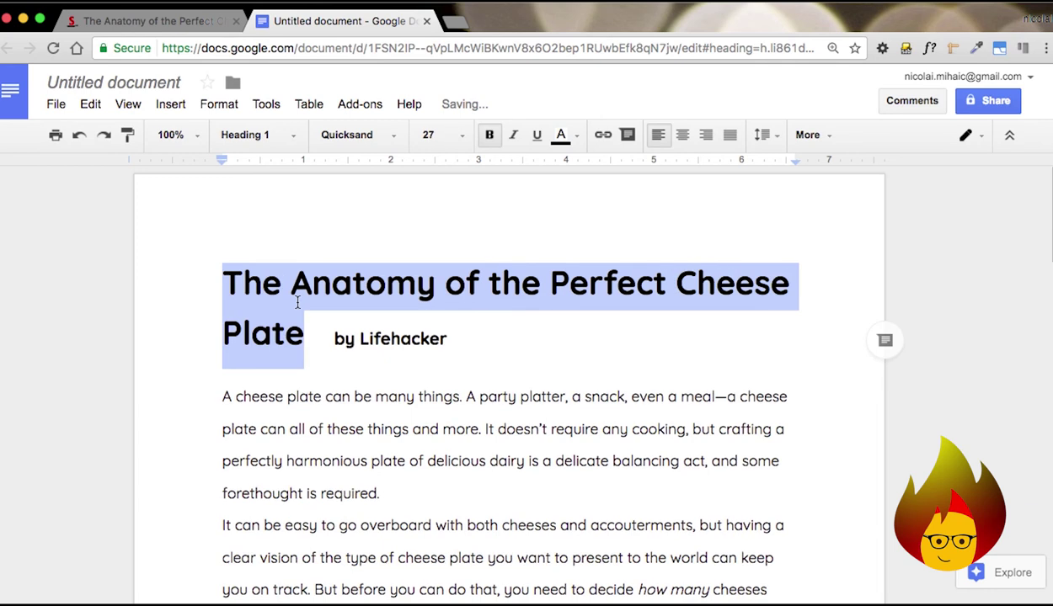
{"action": "key", "text": "super+shift+comma"}
{"action": "key", "text": "super+shift+comma"}
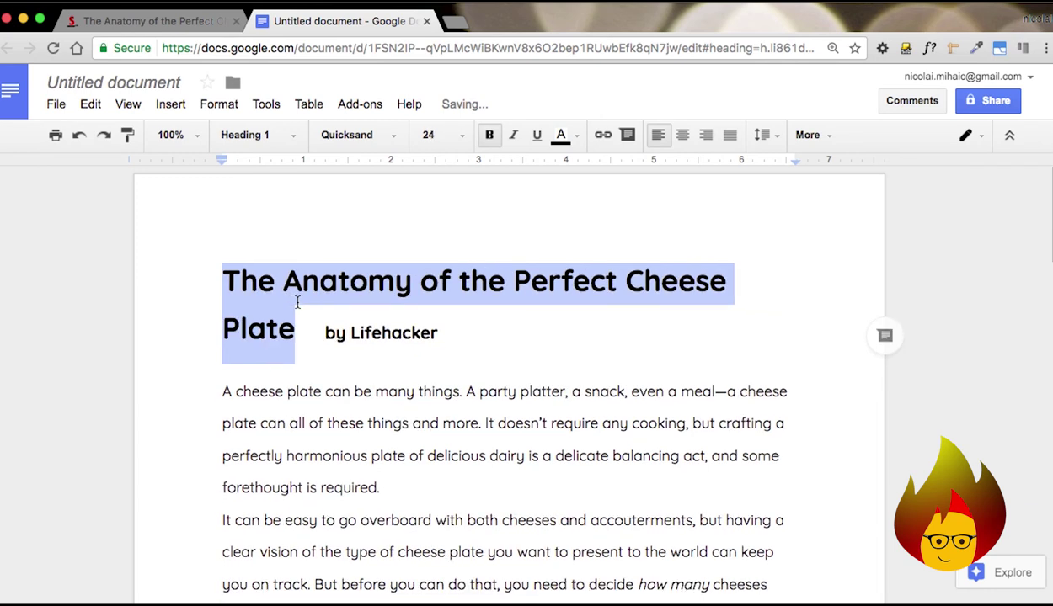
{"action": "key", "text": "super+shift+comma"}
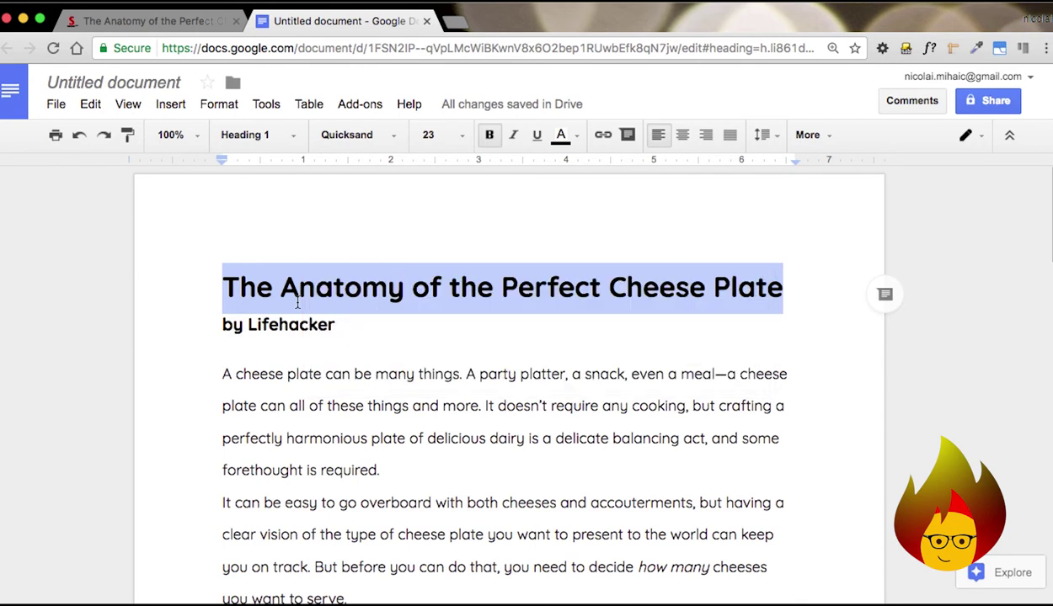
- Increase the title's font size by six single-point increments
{"action": "key", "text": "super+shift+period"}
{"action": "key", "text": "super+shift+period"}
{"action": "key", "text": "super+shift+period"}
{"action": "key", "text": "super+shift+period"}
{"action": "key", "text": "super+shift+period"}
{"action": "key", "text": "super+shift+period"}
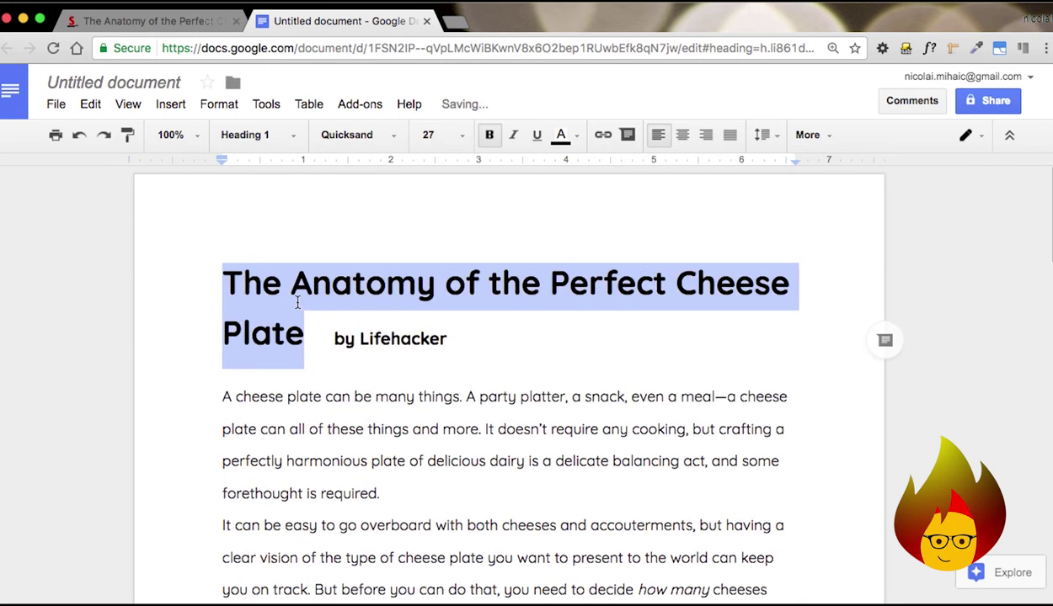
- Reduce the title's font size to 23 again and deselect the title
{"action": "key", "text": "super+shift+comma"}
{"action": "key", "text": "super+shift+comma"}
{"action": "key", "text": "super+shift+comma"}
{"action": "key", "text": "super+shift+comma"}
{"action": "key", "text": "super+shift+comma"}
{"action": "key", "text": "super+shift+comma"}
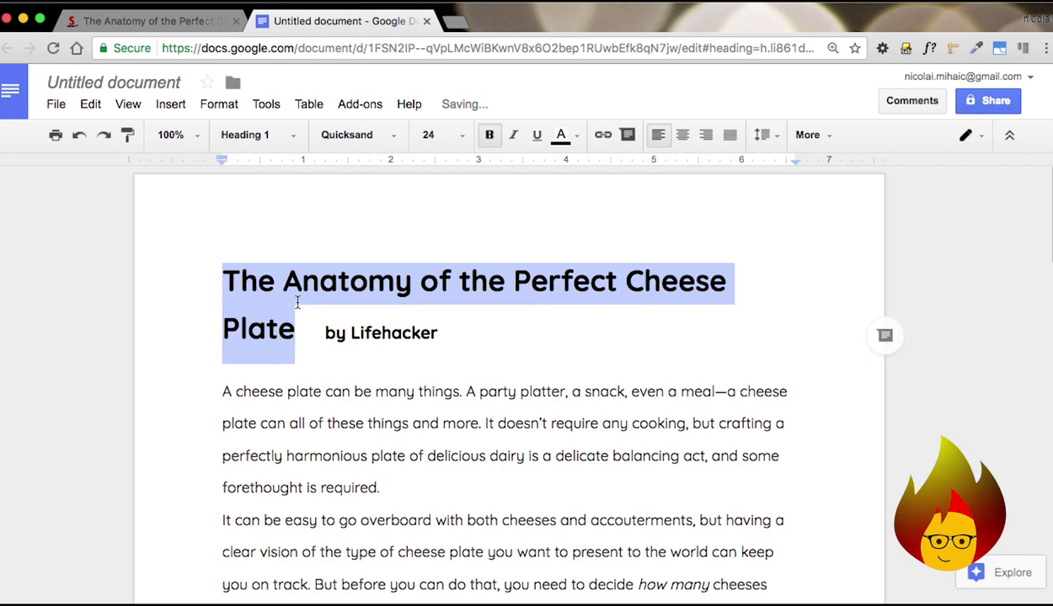
{"action": "left_click", "coordinate": [324, 406]}
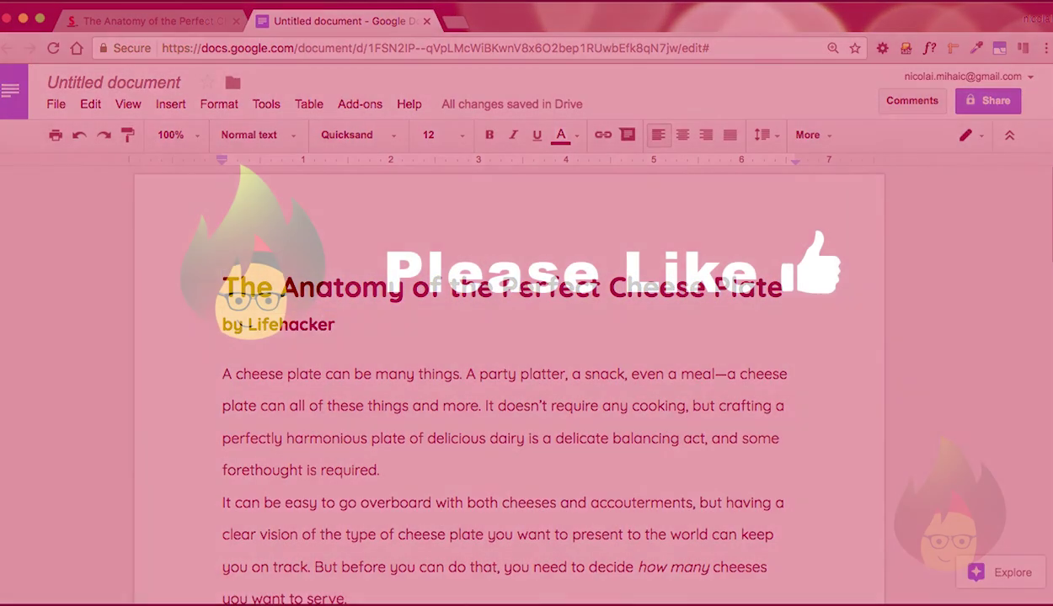